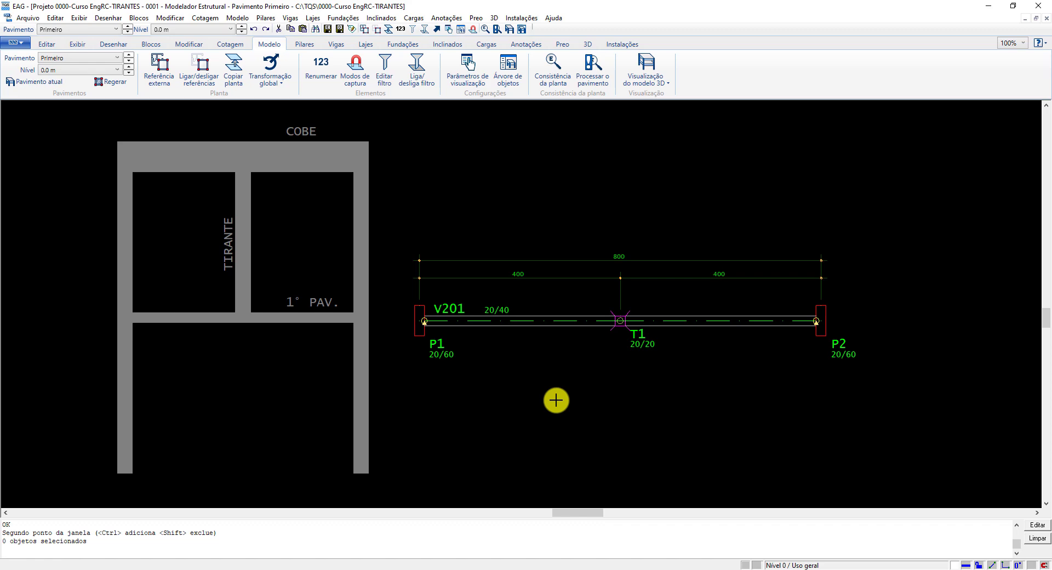
Step: Change tie T1 on the Primeiro floor to work in Tração / compressão in its column model data
left_click(646, 345)
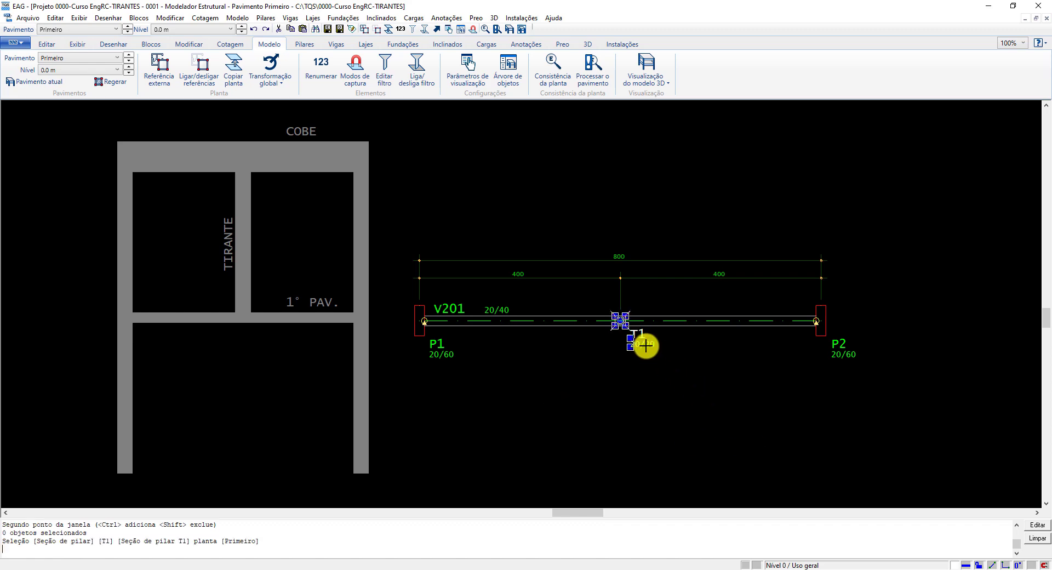
right_click(645, 345)
left_click(412, 180)
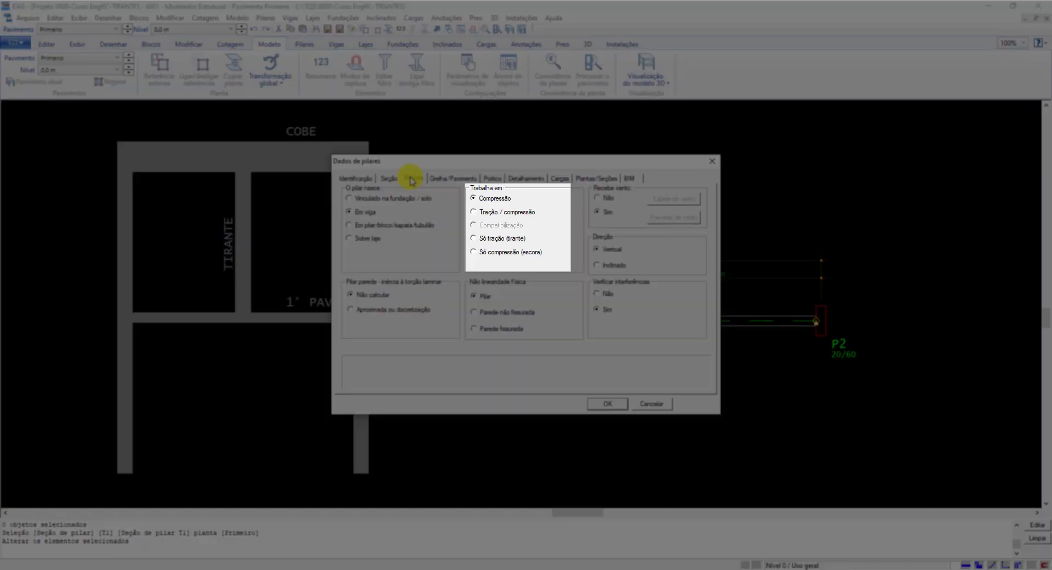
left_click(480, 214)
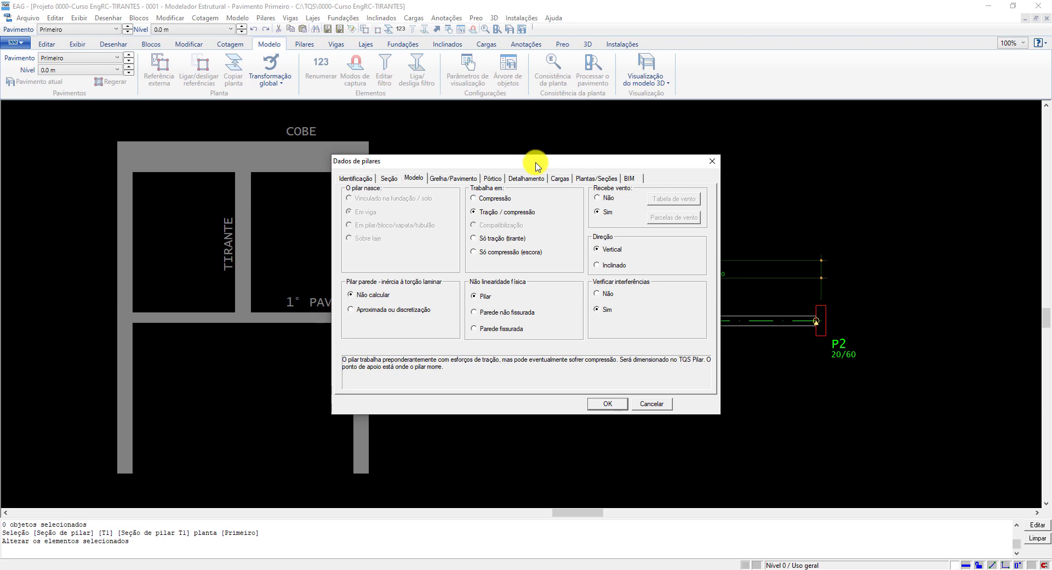
left_click(608, 403)
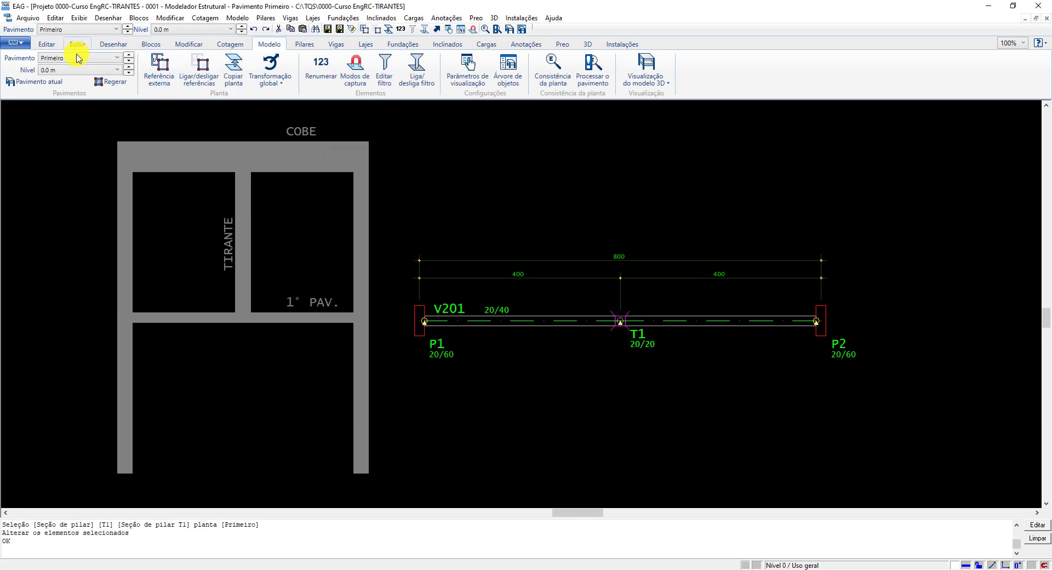
Step: Switch to the Cobertura floor and turn on the display of beam Transições in the visualization parameters
left_click(75, 58)
left_click(74, 68)
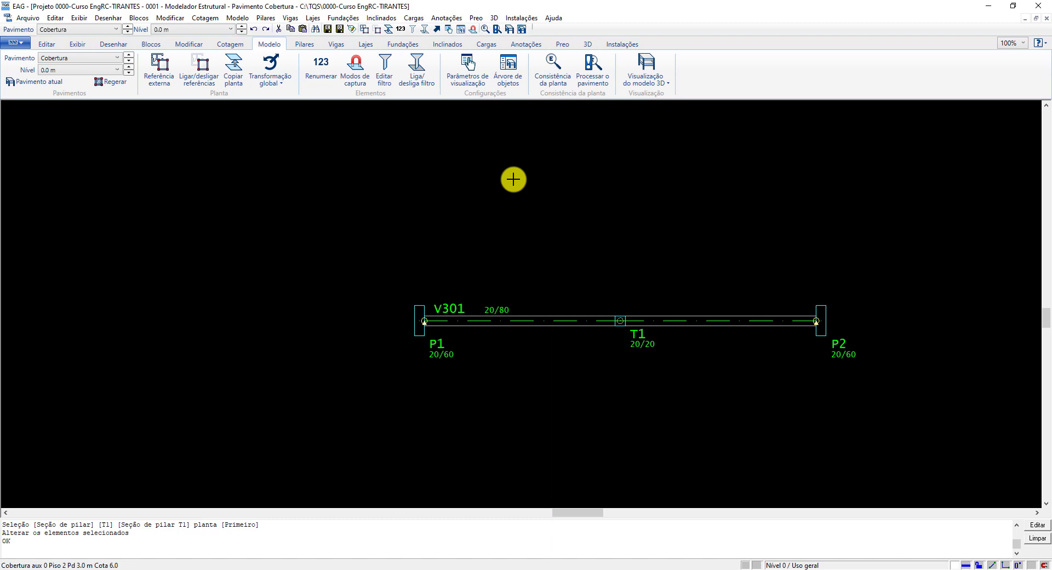
left_click(468, 84)
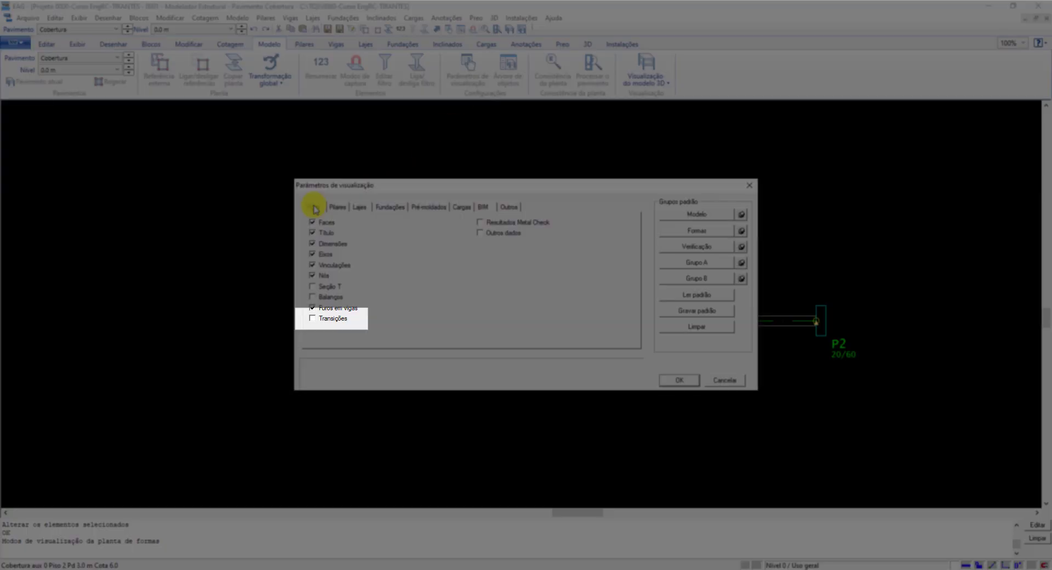
left_click(313, 318)
left_click(678, 379)
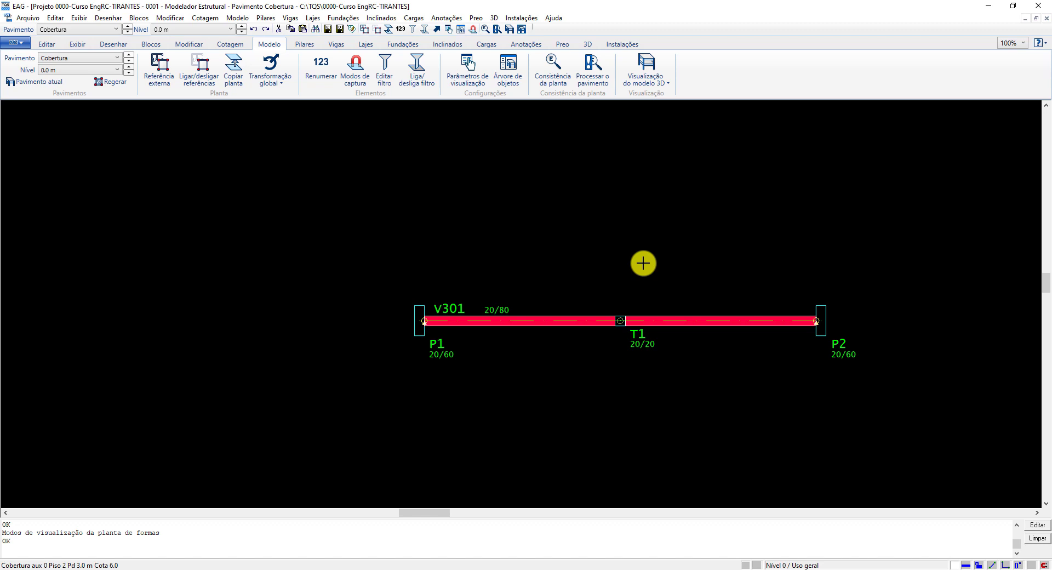
Step: Return to the Primeiro floor plan, save the structural model and go back to the TQS manager
left_click(109, 29)
left_click(82, 58)
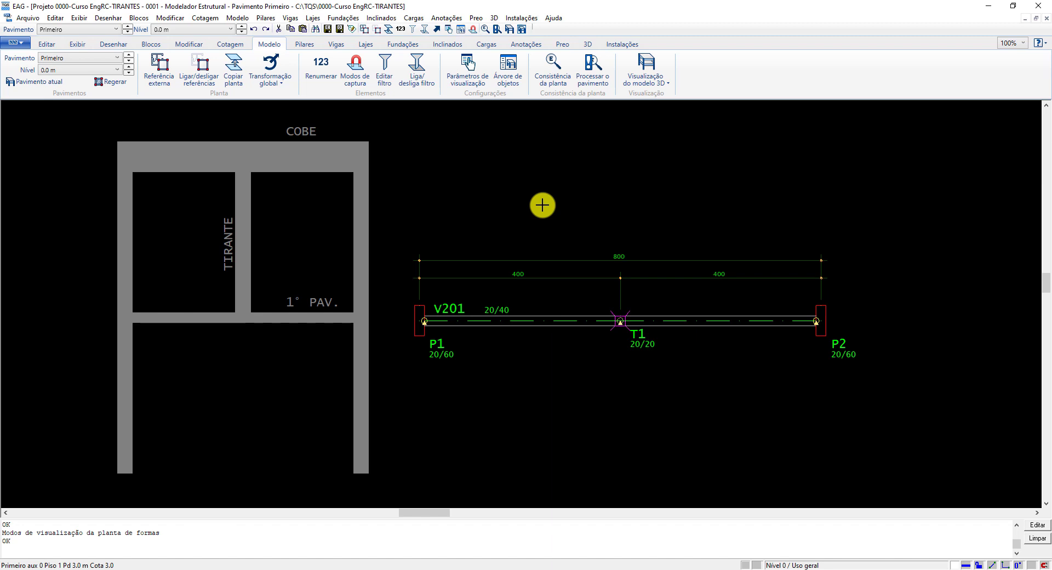
left_click_drag(543, 205, 553, 202)
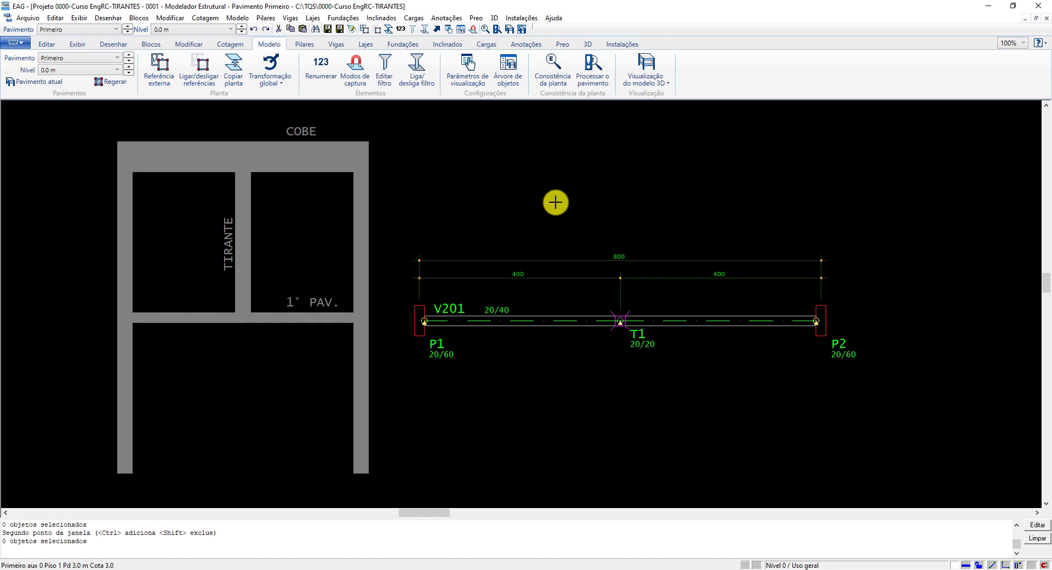
left_click(332, 32)
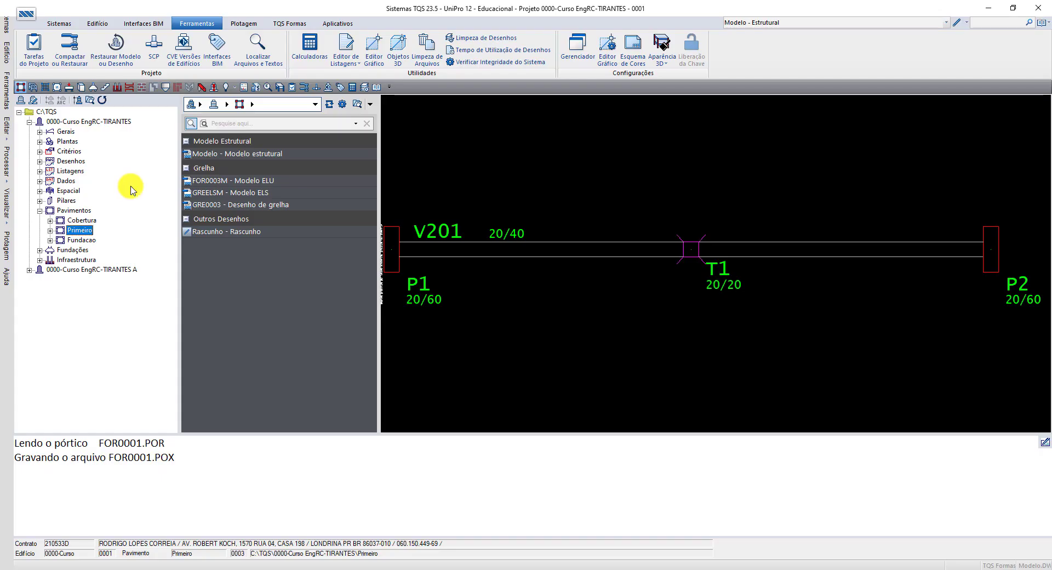
Step: Run the global processing of the building with the Esforços e armaduras preset
left_click(213, 87)
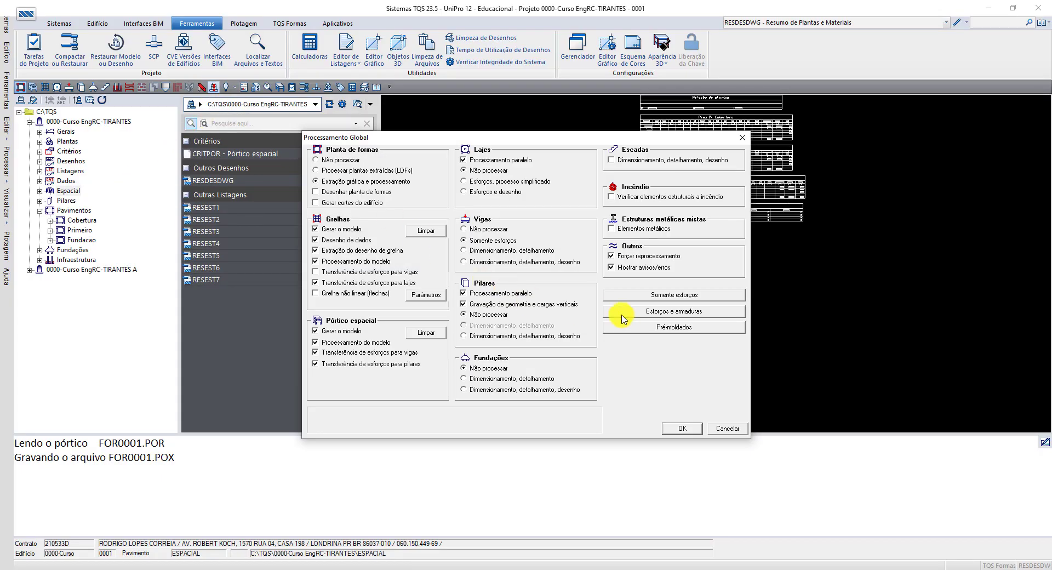
left_click(678, 313)
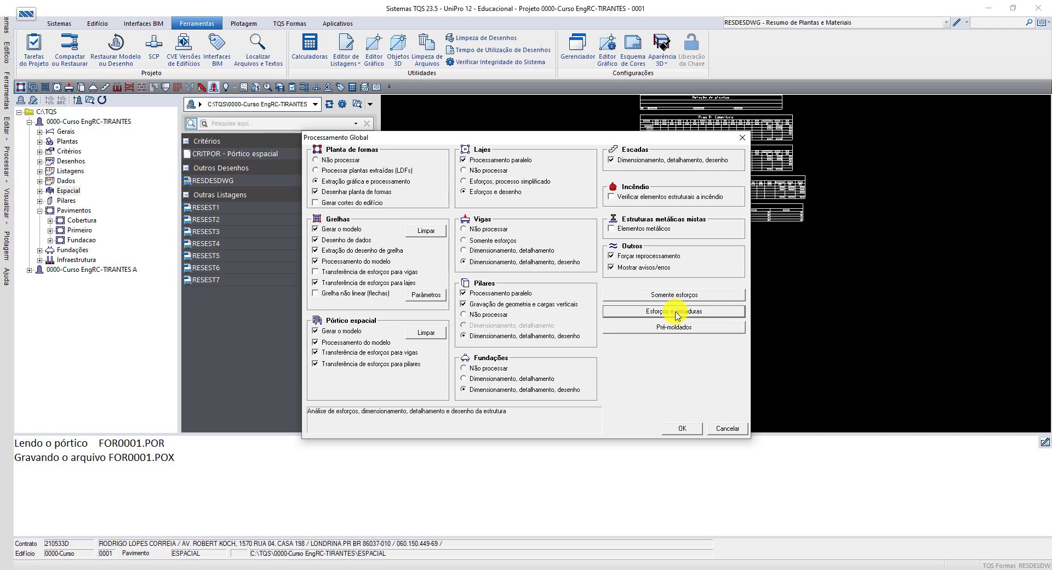
left_click(679, 429)
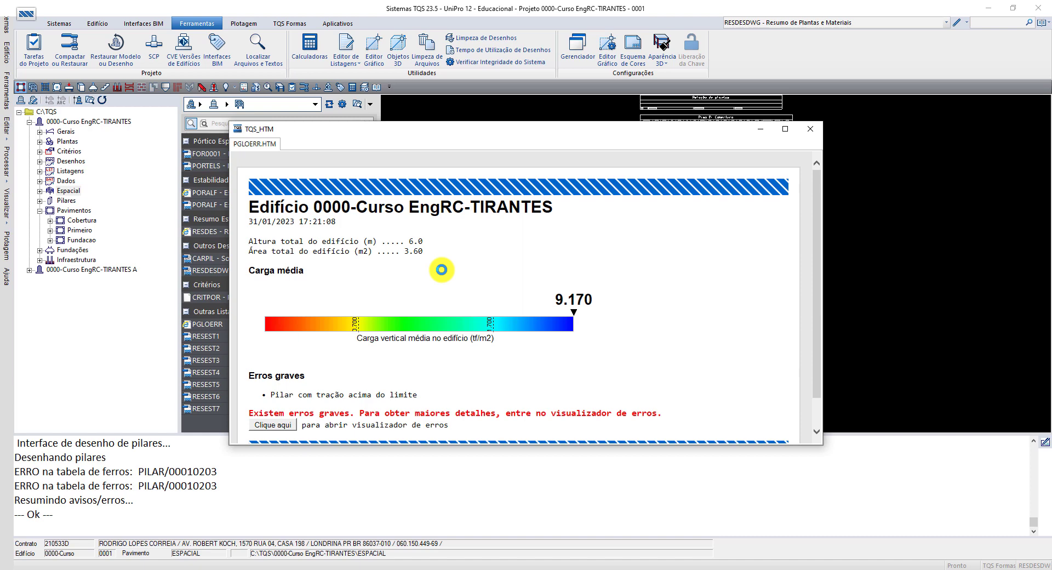
Step: Review the serious error about column tension above the limit in the error viewer, and close the viewer and report
left_click(273, 424)
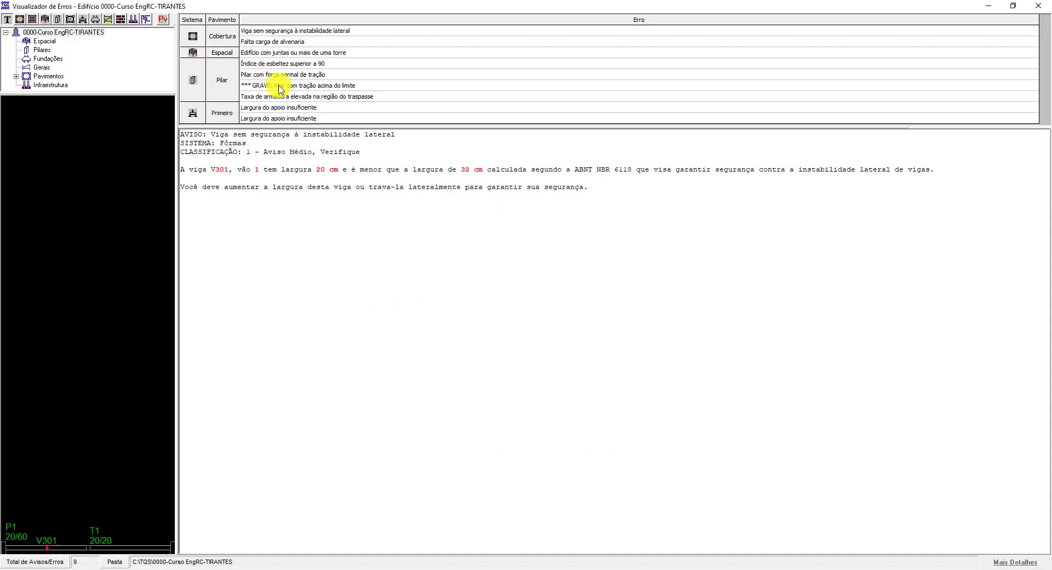
left_click(280, 86)
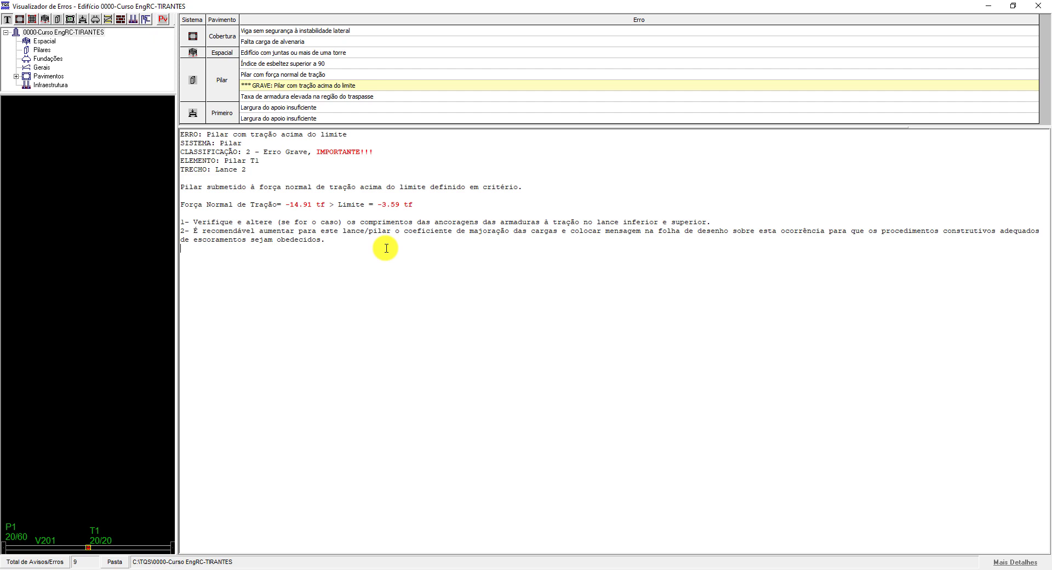
left_click(1038, 5)
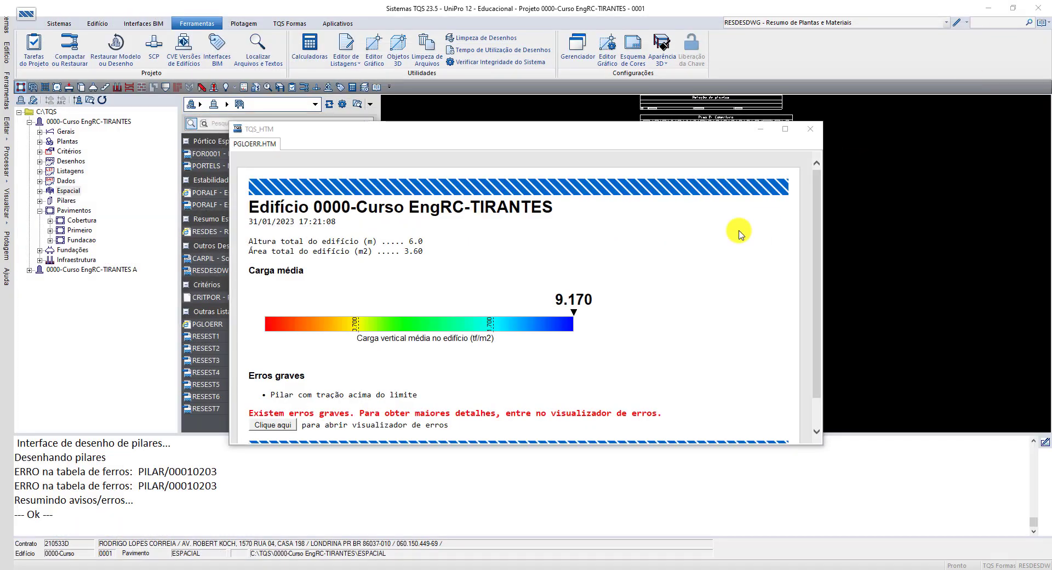
left_click(811, 129)
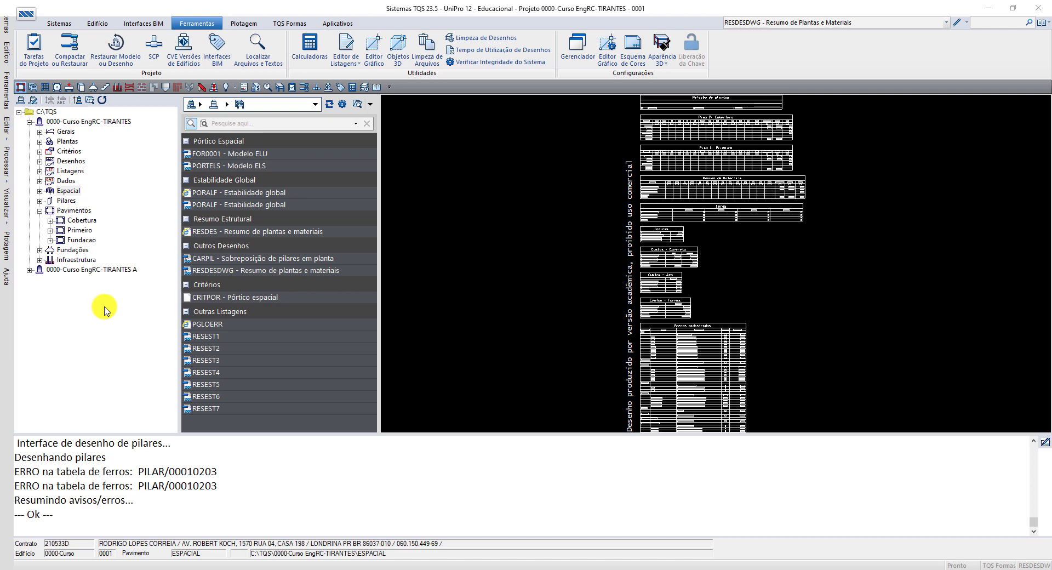
Step: Display the Espacial frame's displacements for load case 07 - ELS/CQPERM/PP+PERM+0.3ACID
left_click(71, 191)
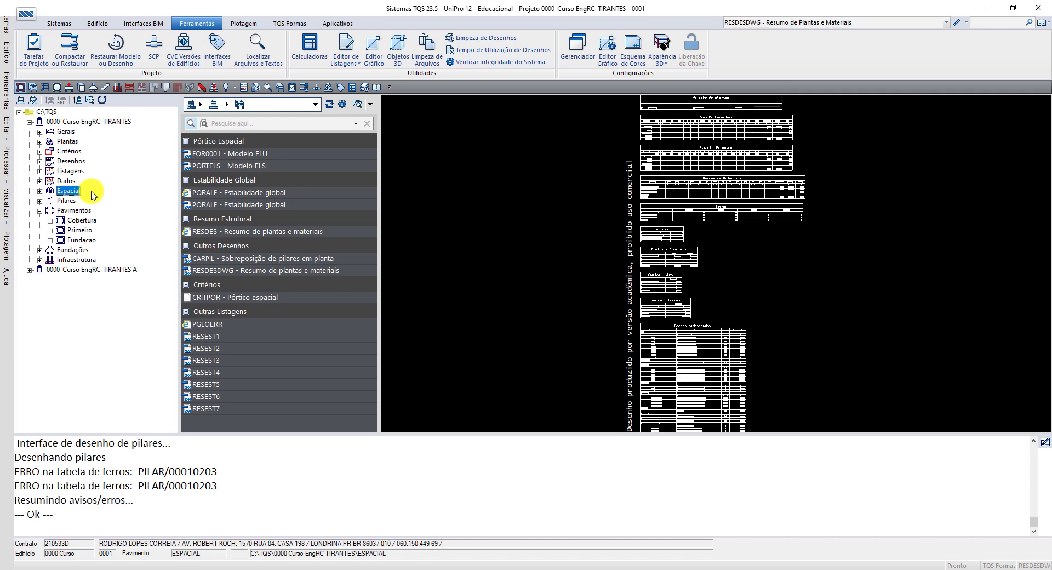
left_click(33, 86)
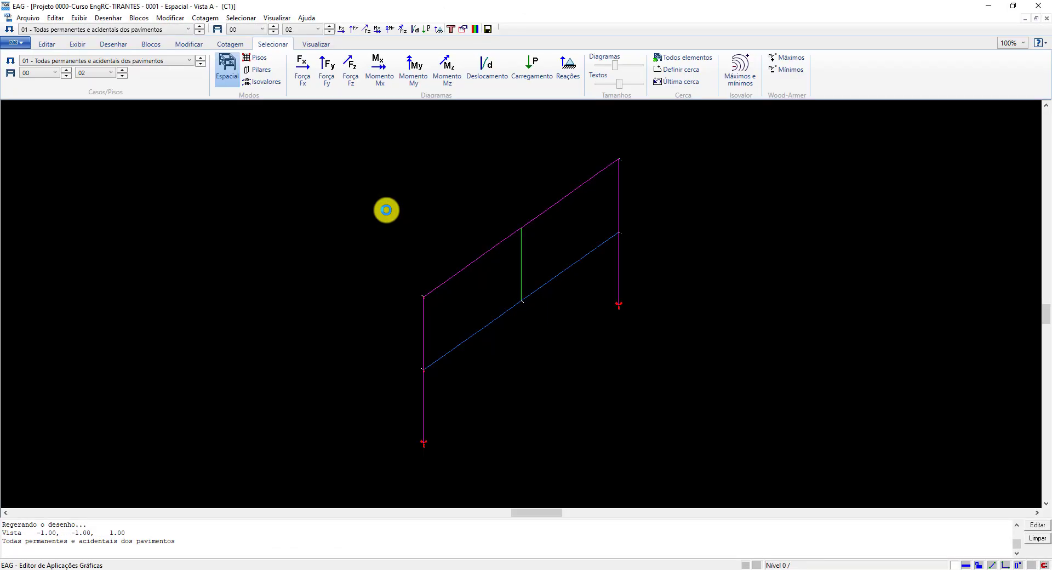
left_click(174, 60)
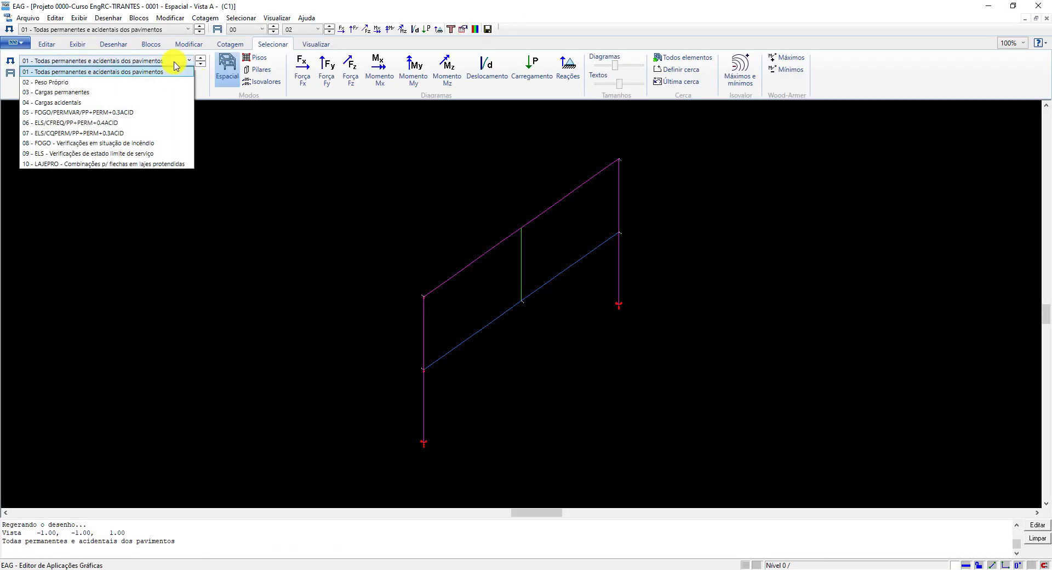
left_click(118, 133)
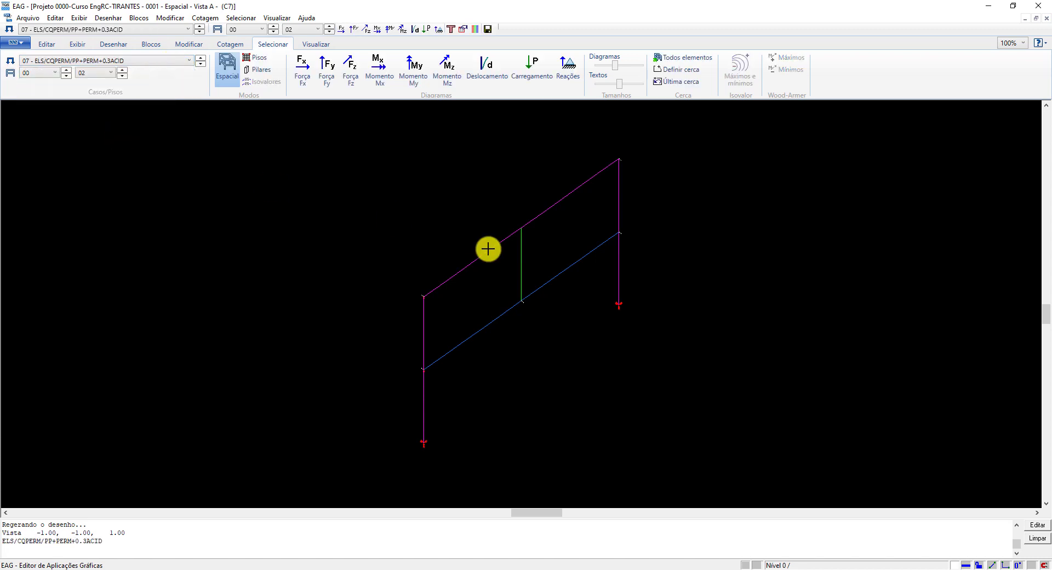
left_click(485, 70)
left_click(604, 329)
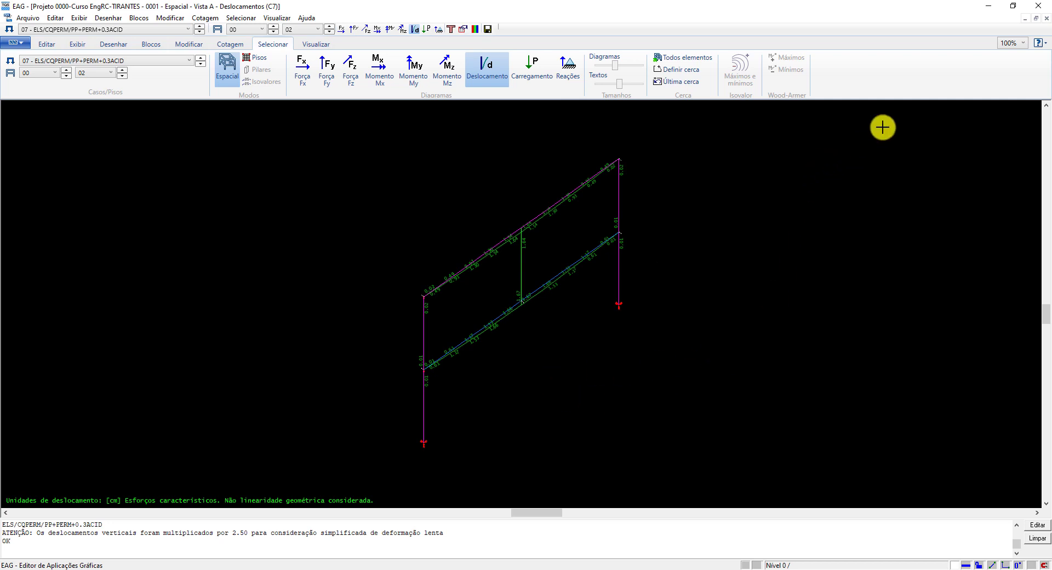
Step: Reopen the frame viewer with the ELU model and examine the Fx axial force in the tie for case 10 - ELU2
left_click(1037, 7)
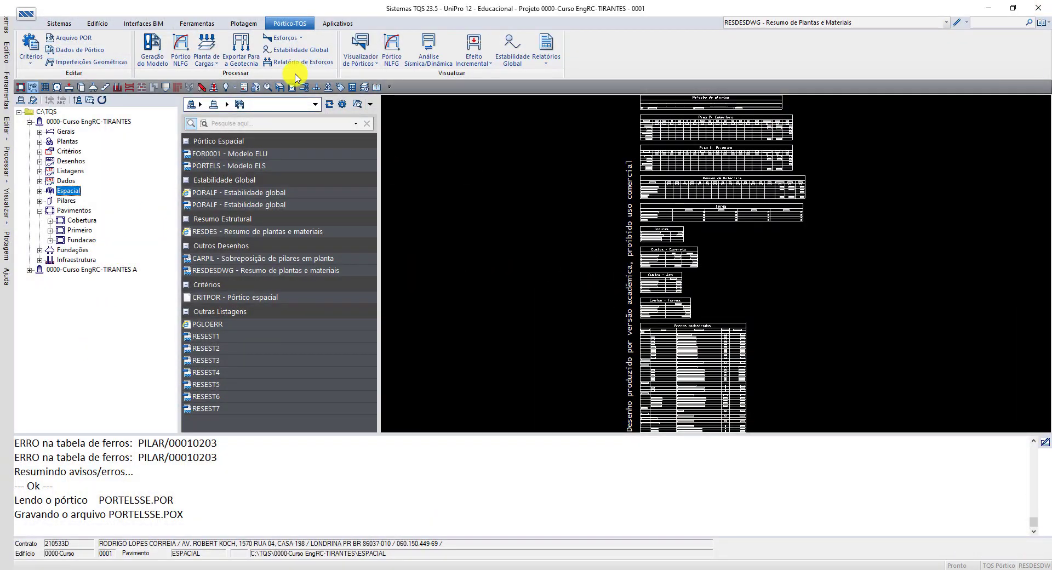
left_click(361, 58)
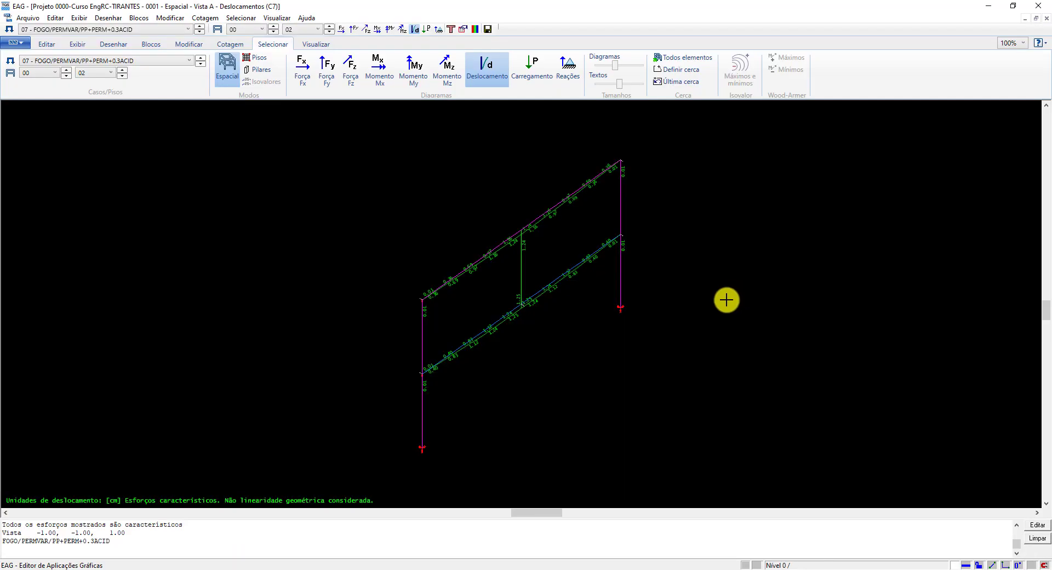
left_click(92, 30)
left_click(91, 132)
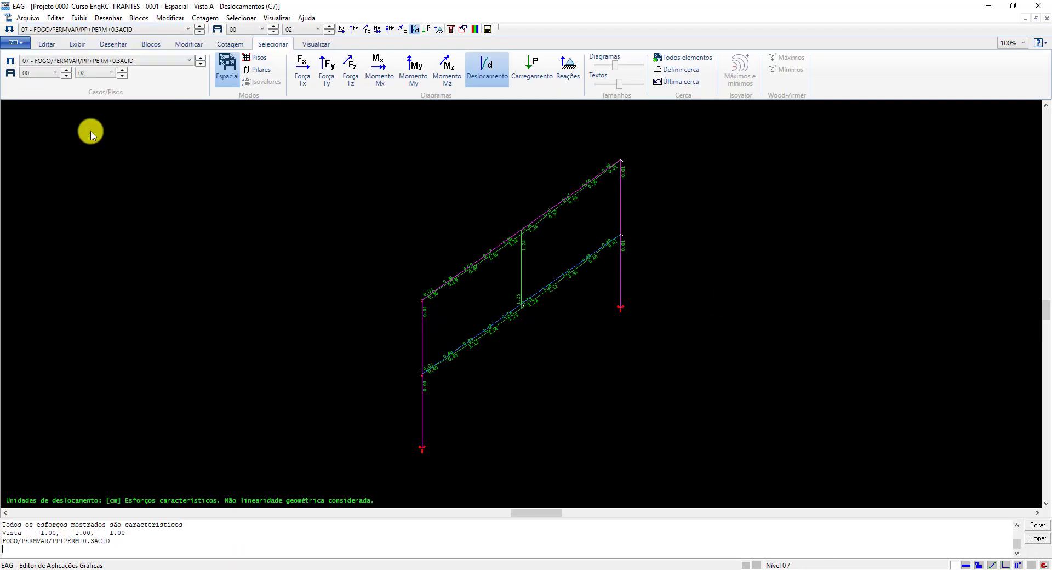
left_click(307, 83)
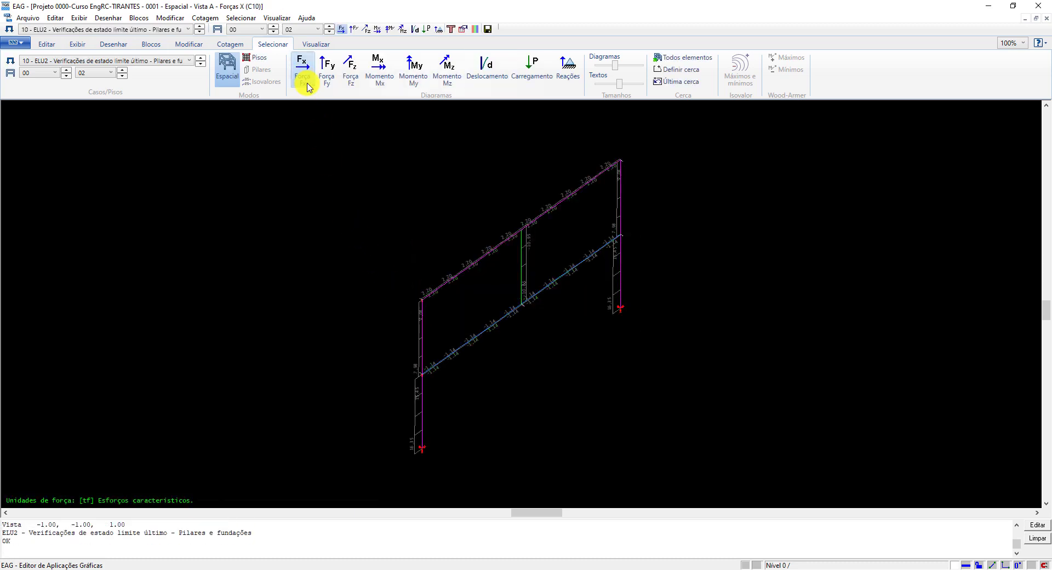
scroll(600, 270, "up", 6)
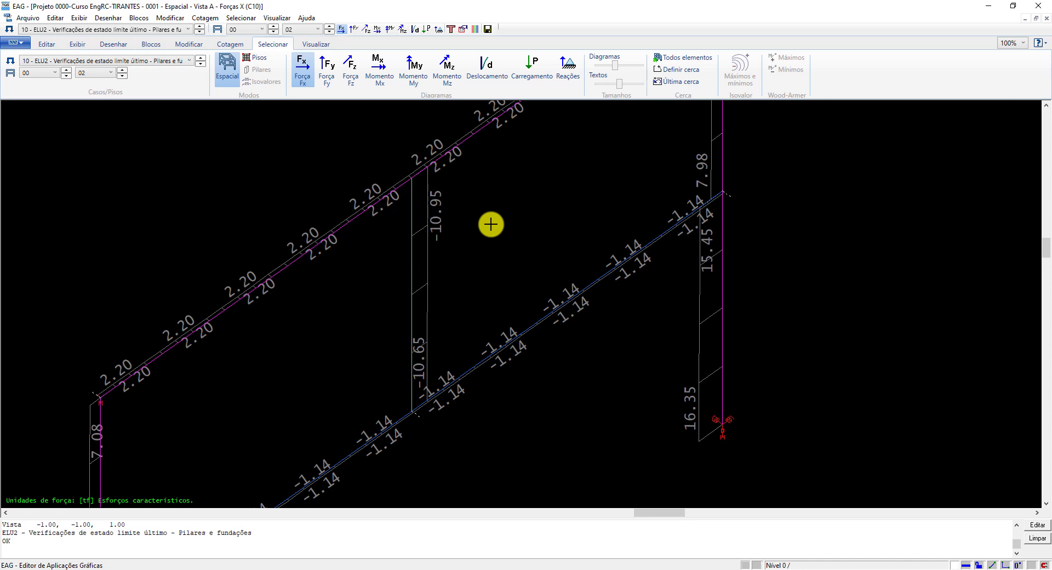
Step: Switch to the calculator and compute the tie's steel area as 11 × 1,5 ÷ 3,2, and divide the result by 1,25
key("alt+Tab")
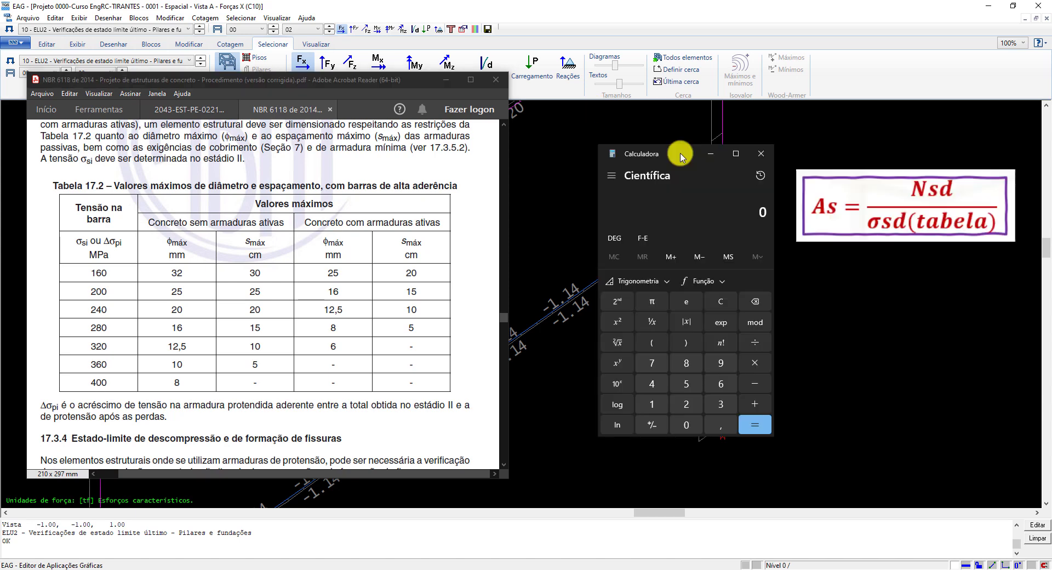
type("11")
type("1,5")
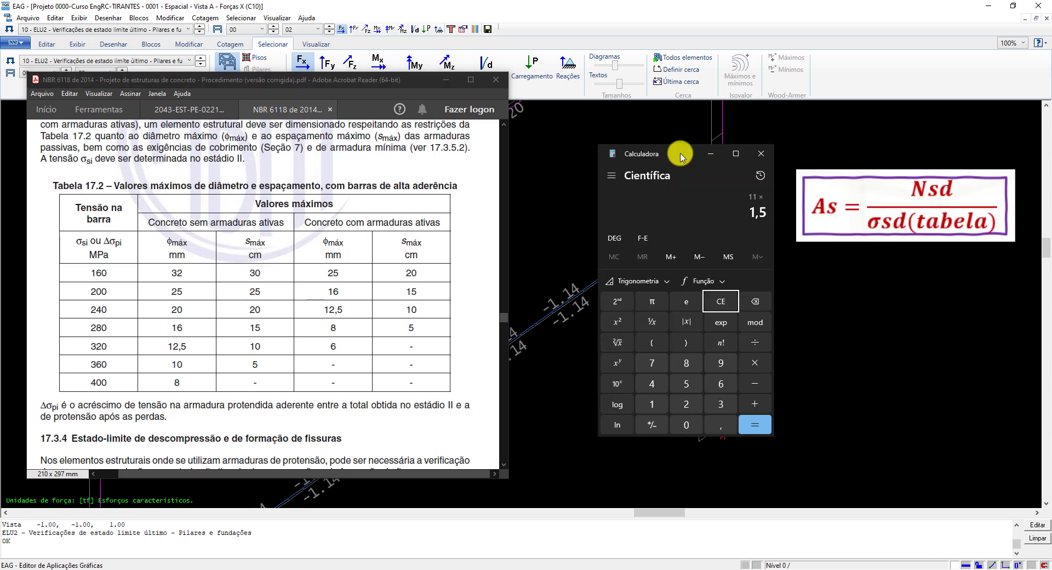
type("/3,2")
key("Return")
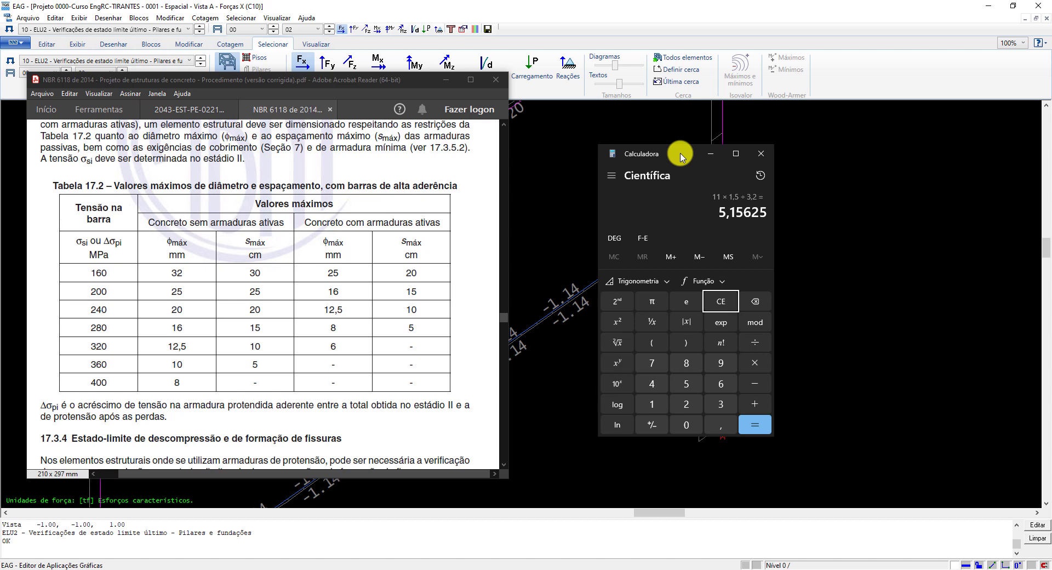
type("/1,25")
key("Return")
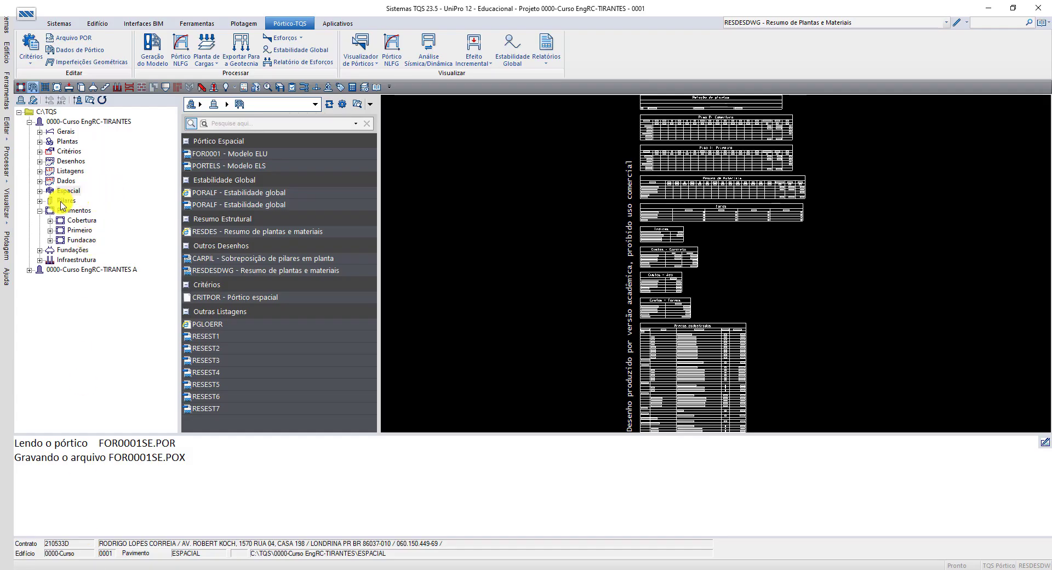
Step: Open the Pilares branch in the TQS manager and bring up T1 Lance 2 in the quick reinforcement editor
left_click(64, 201)
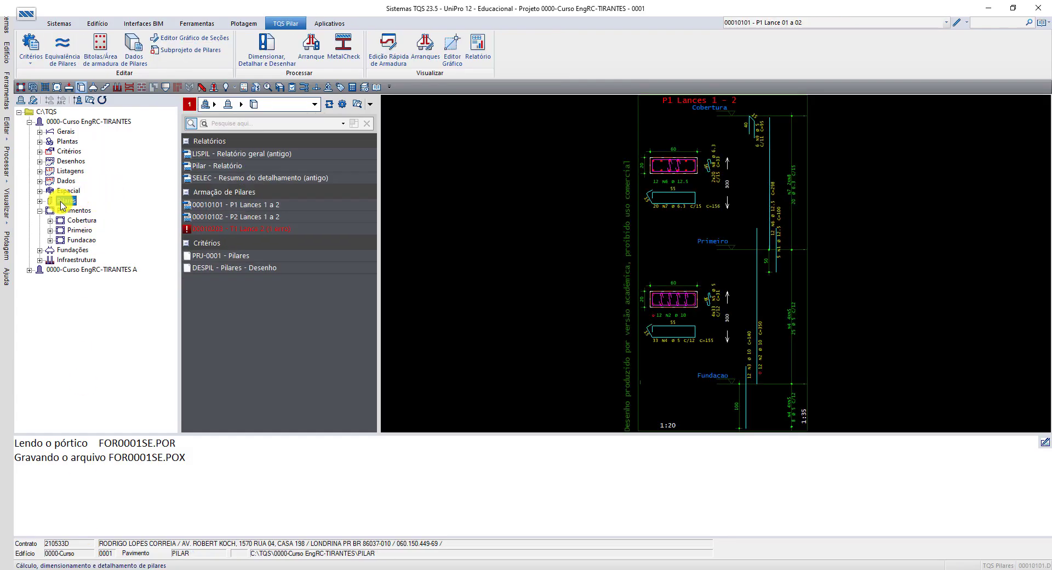
left_click(392, 59)
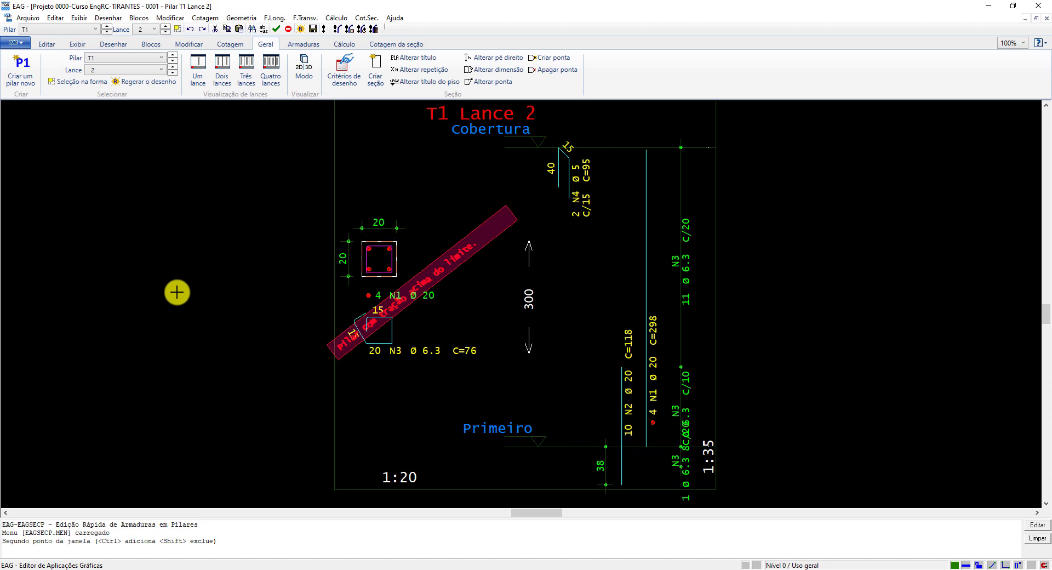
Step: Delete the existing longitudinal bars and stirrups from the T1 Lance 2 section
left_click(645, 278)
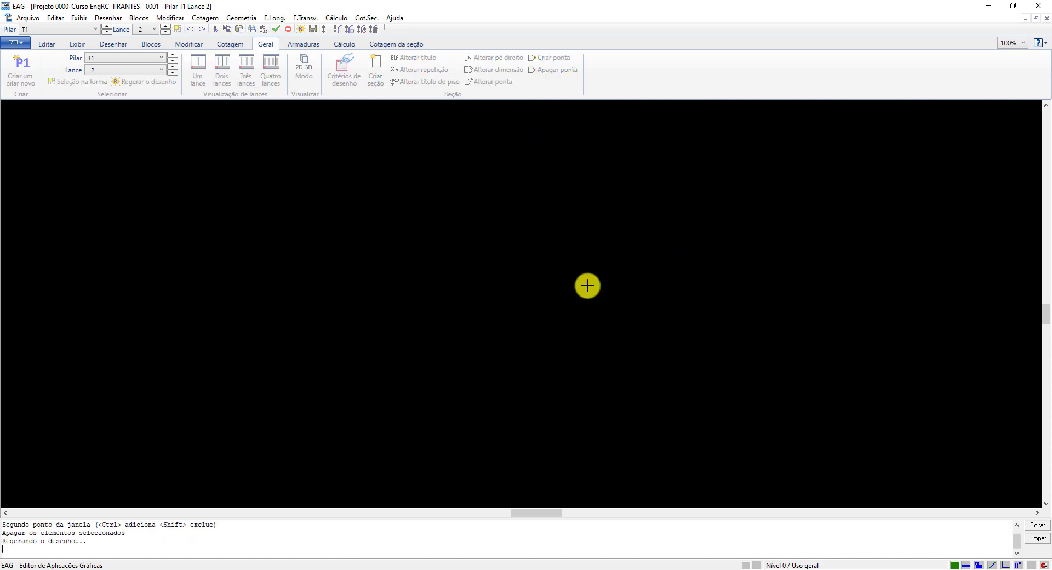
left_click(223, 268)
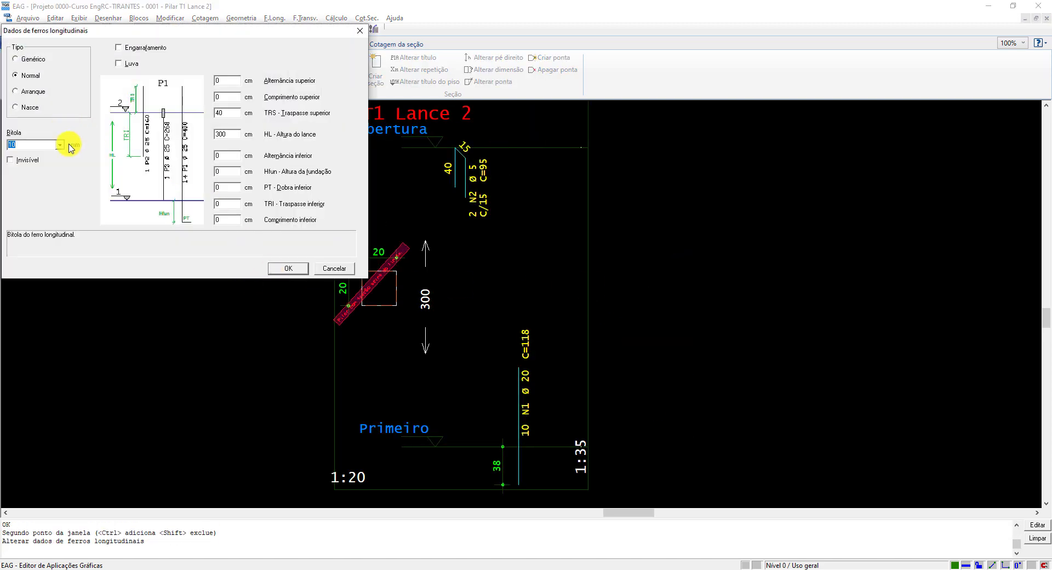
Step: Define new longitudinal bars with a 12.5 mm diameter, distributed as 3 bars per face
left_click(62, 144)
left_click(25, 177)
left_click(288, 268)
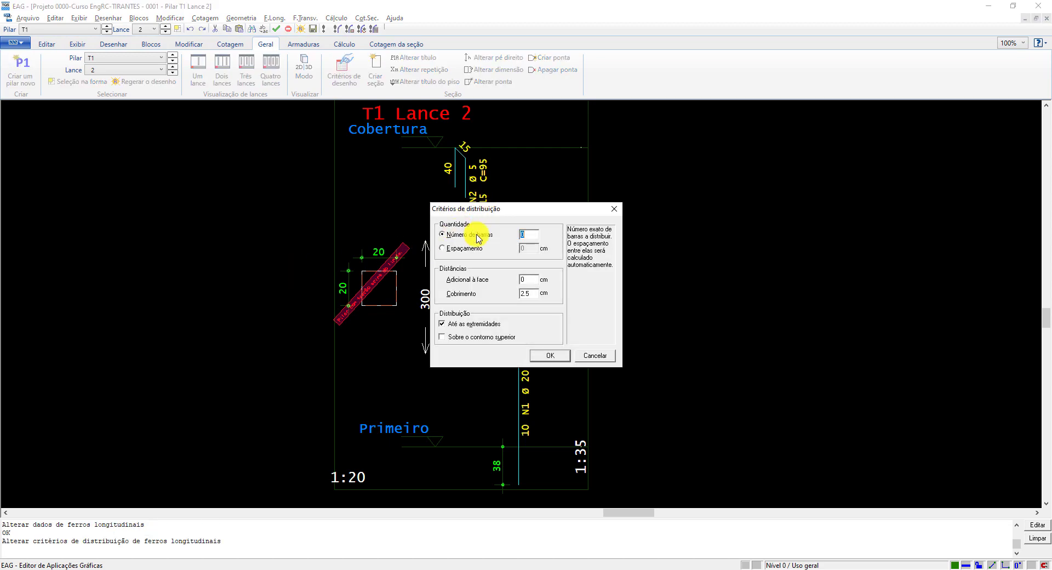
left_click(549, 355)
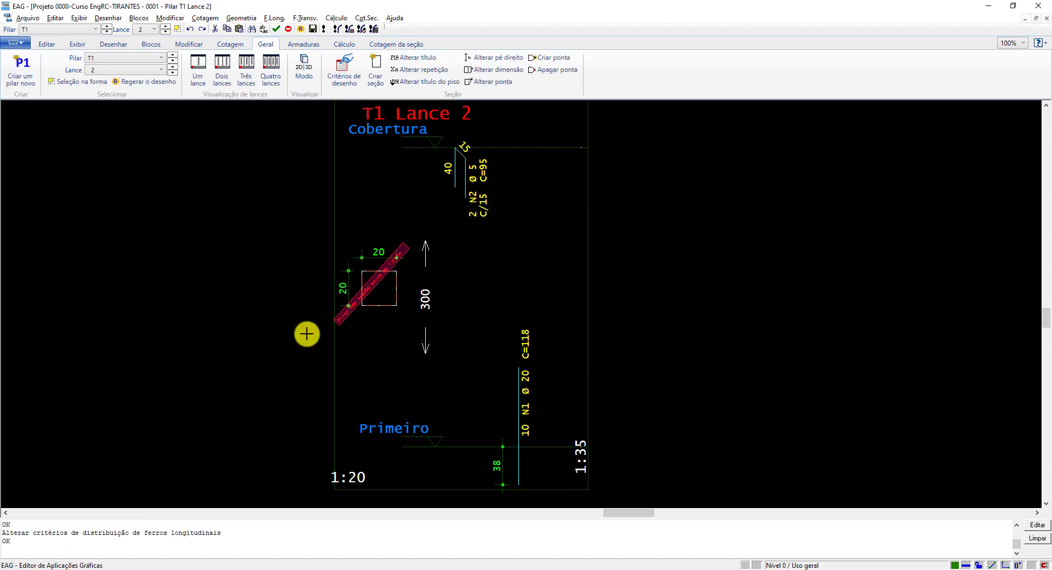
Step: Distribute the 12.5 mm longitudinal bars along all the faces of the 20 × 20 section
scroll(372, 274, "up", 3)
left_click(387, 340)
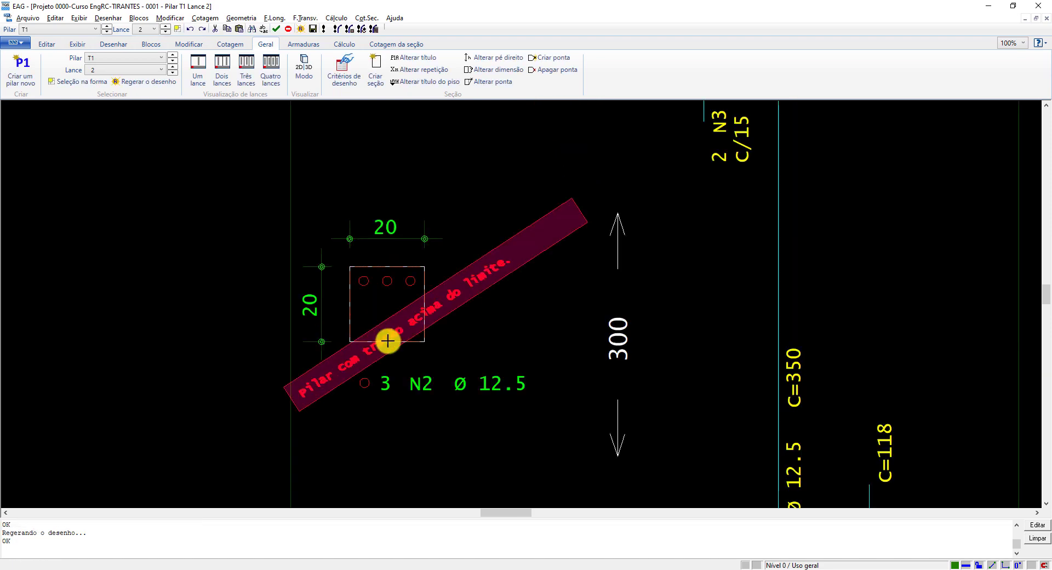
key("Return")
left_click(420, 304)
key("Return")
left_click(355, 306)
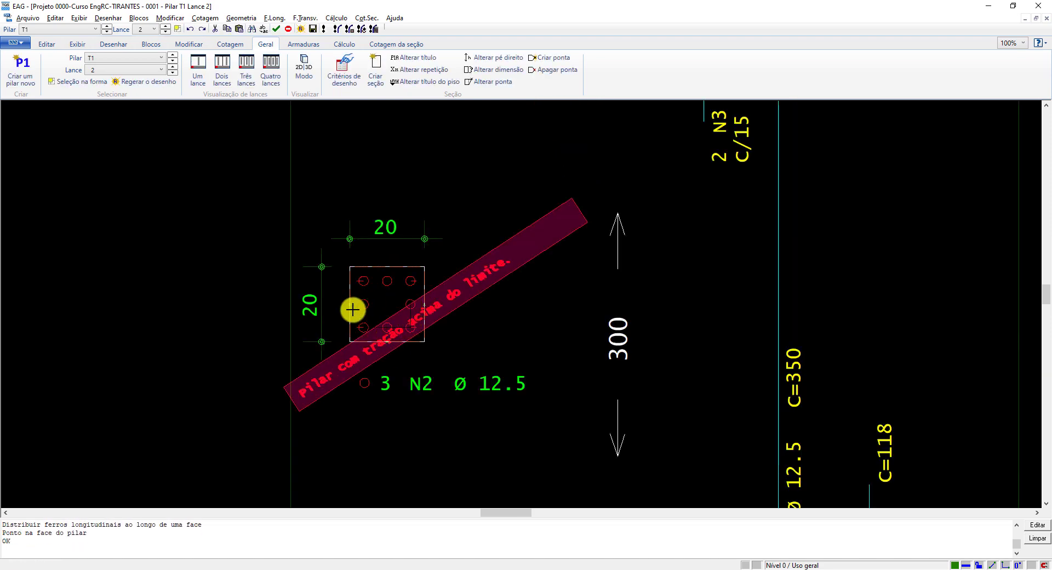
Step: Verify the current T1 Lance 2 section for all load cases and examine the calculation results
scroll(352, 310, "down", 1)
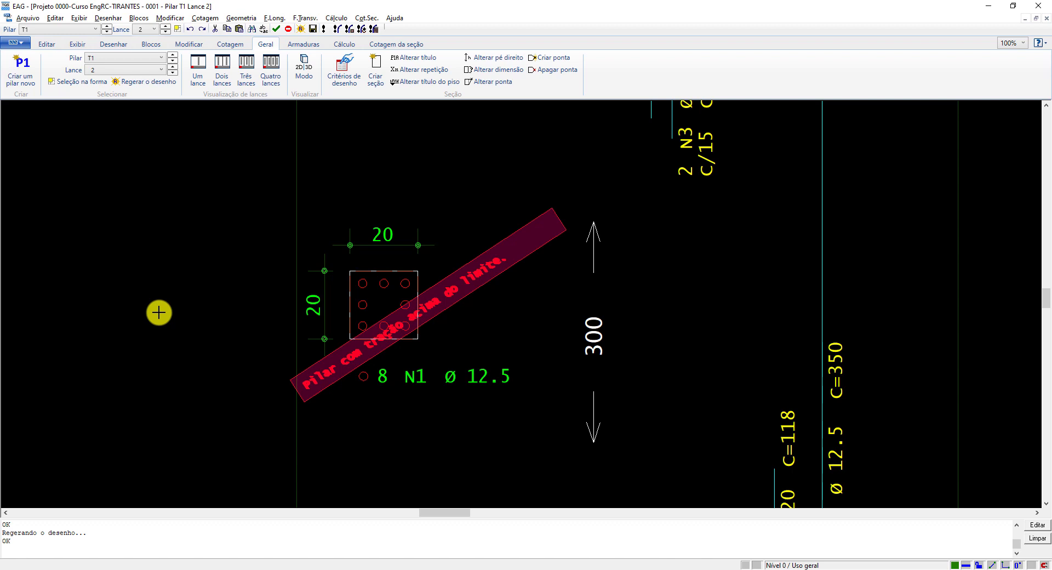
left_click(323, 28)
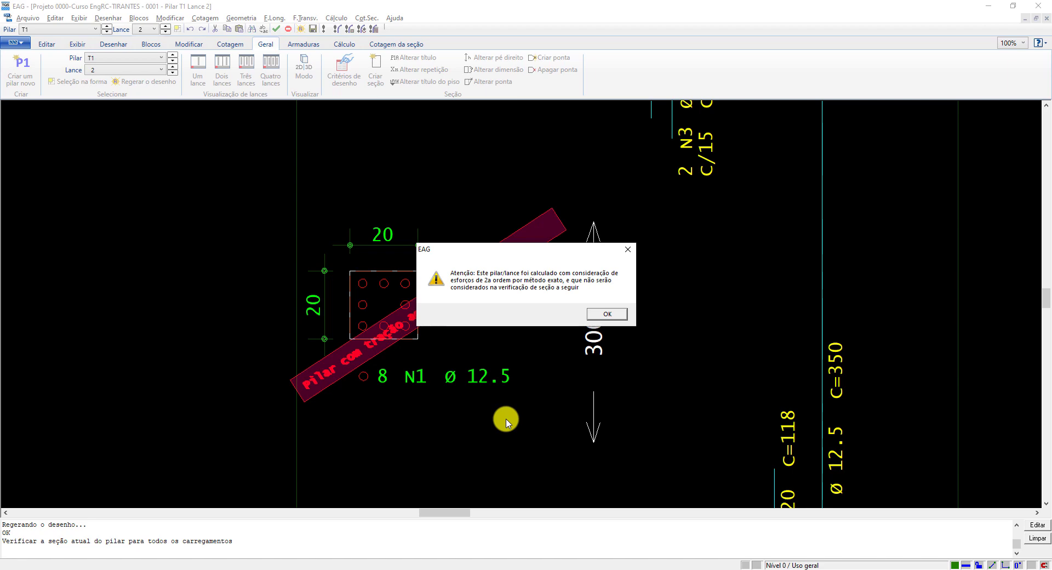
key("Return")
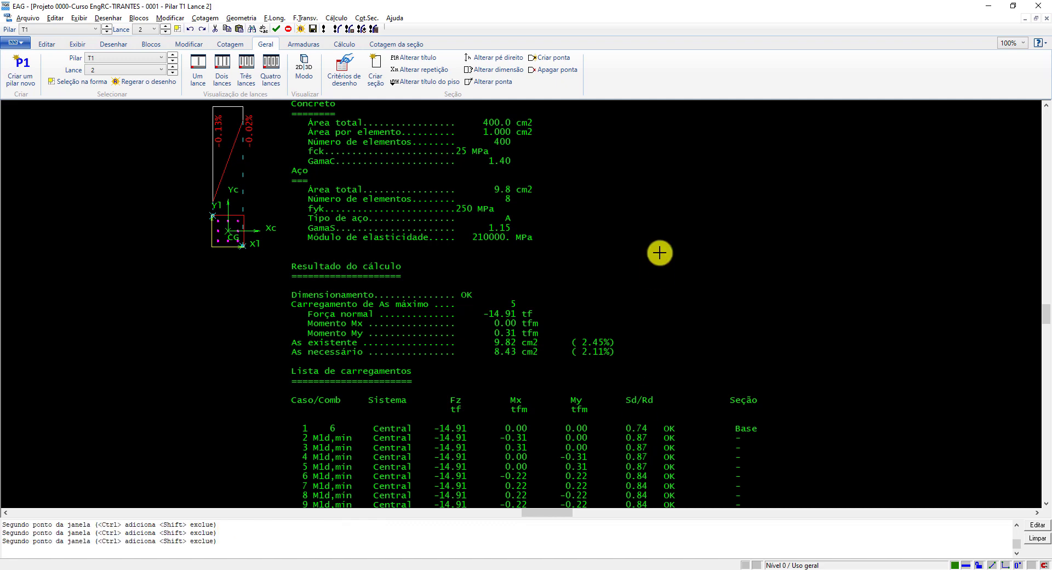
Step: Run the local second-order analysis of T1 Lance 2 and check the status overall and for case 5 - ELU1/PERM/PP+PERM
left_click(339, 30)
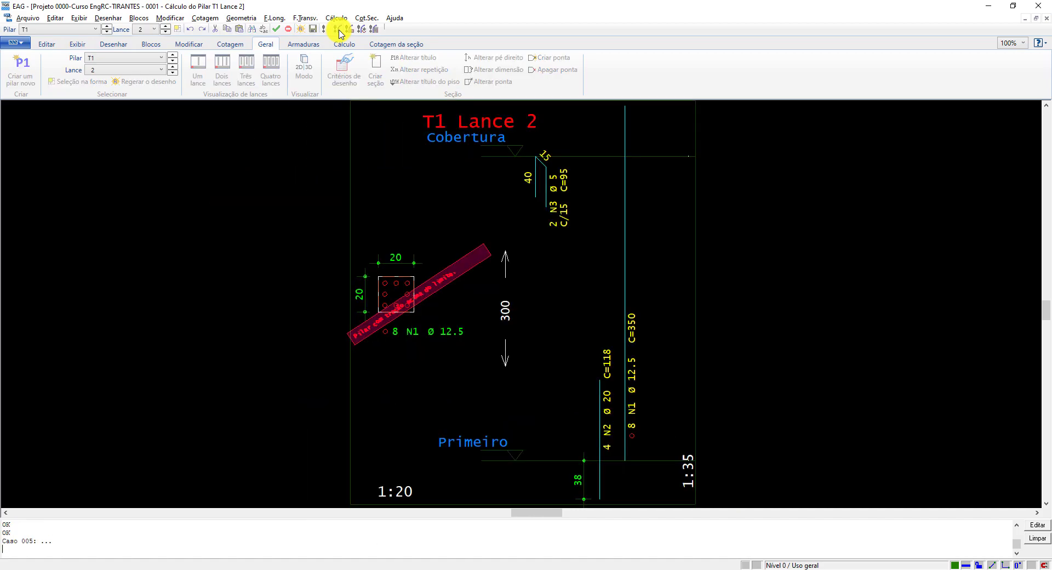
left_click(628, 306)
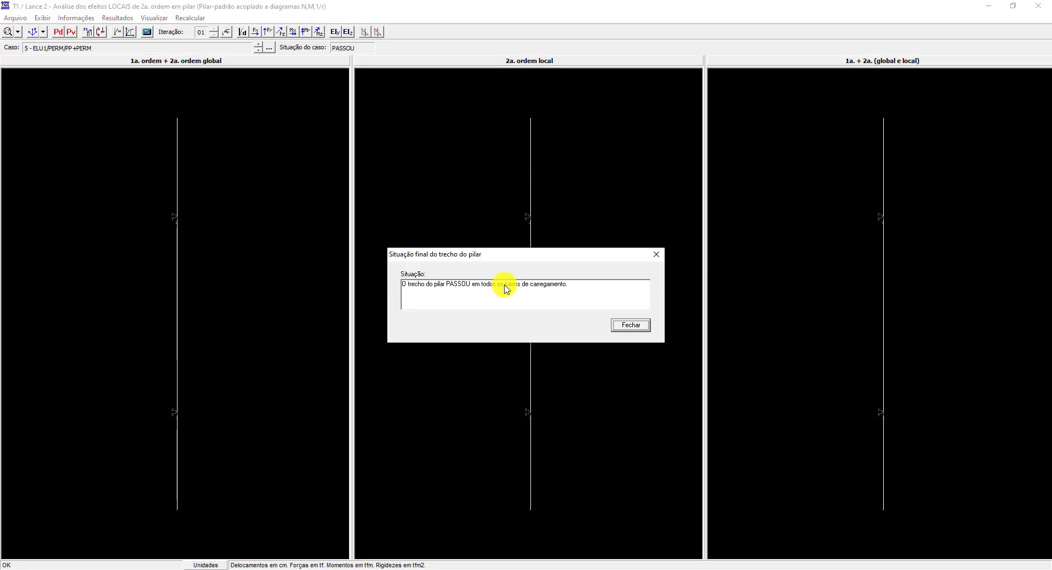
left_click(628, 324)
left_click(679, 407)
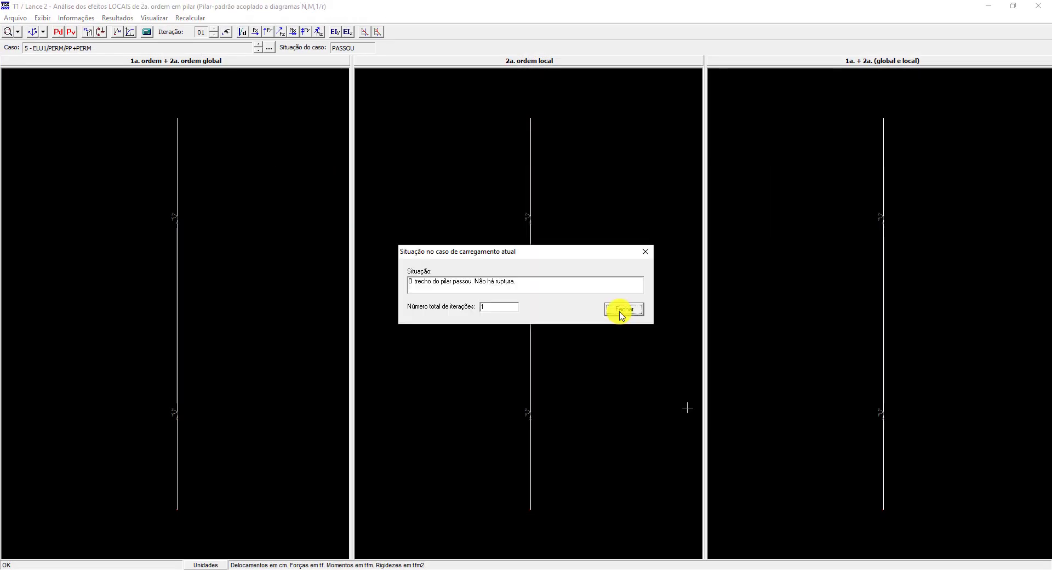
left_click(622, 310)
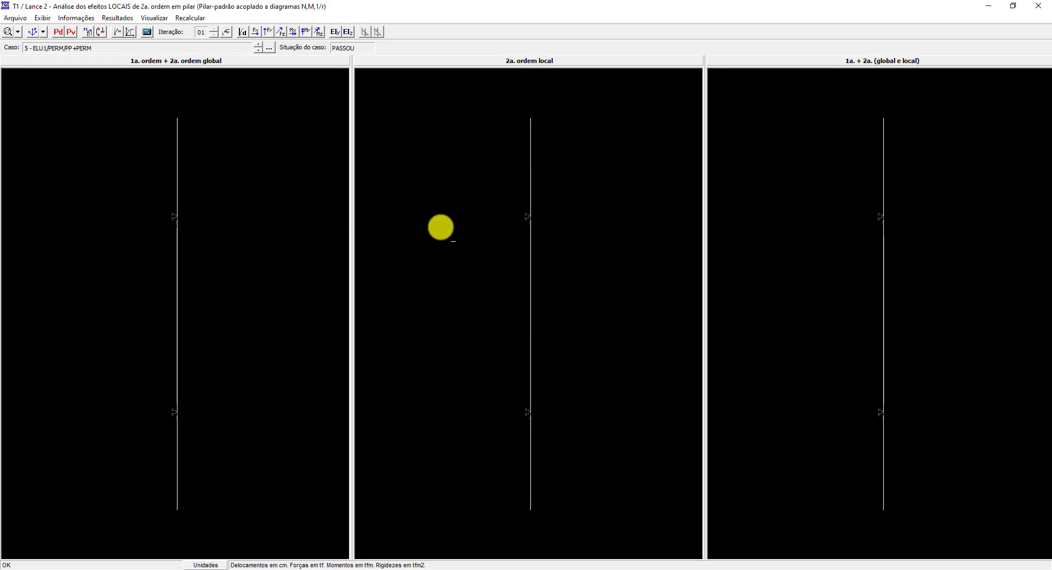
Step: Open the oblique bending section calculator and evaluate the reinforcement's service stresses for an NSd of -16.50 tf
left_click(147, 33)
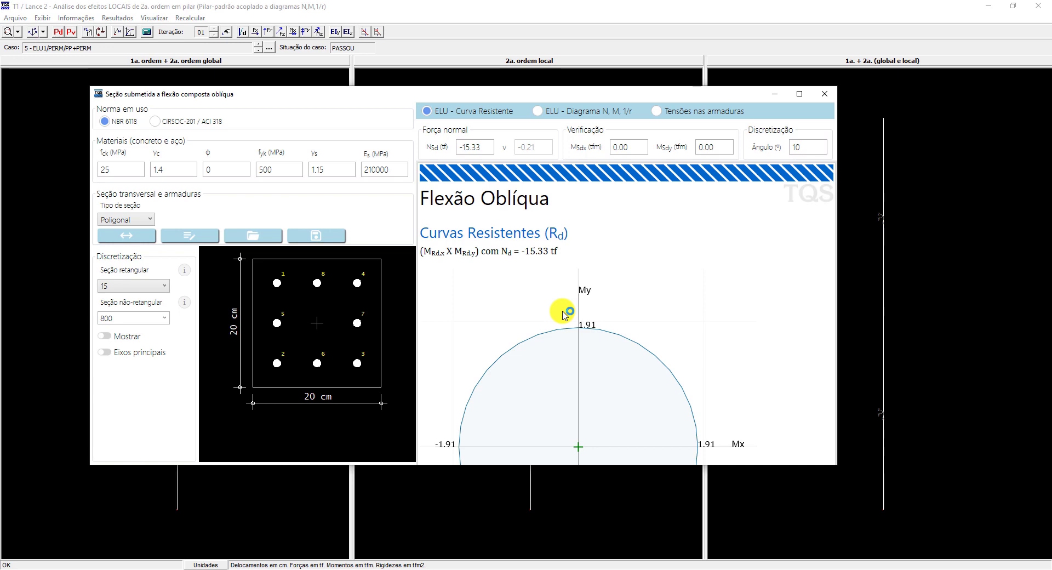
left_click(657, 112)
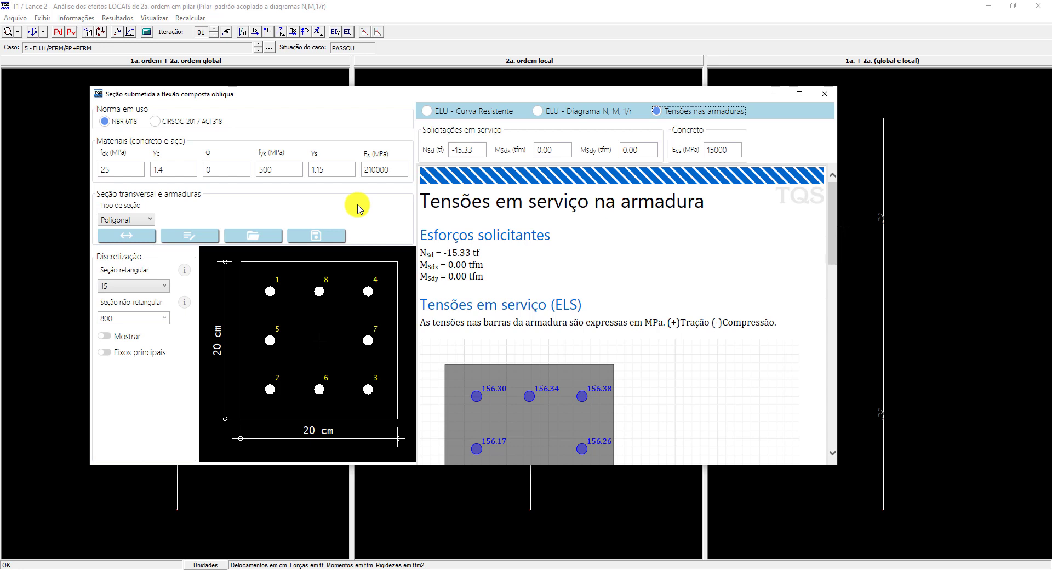
double_click(462, 149)
type("-")
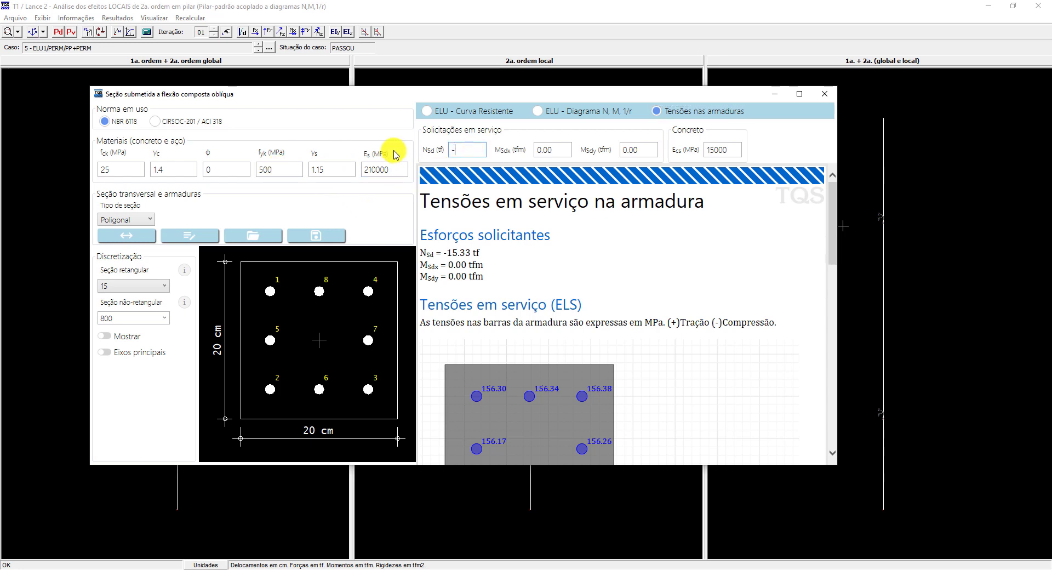
type("16.50")
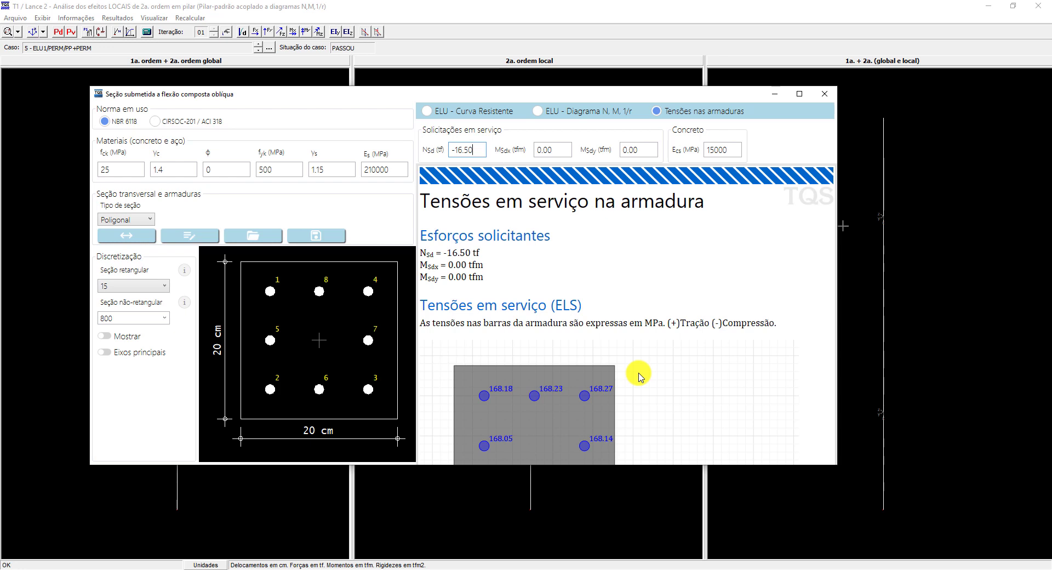
scroll(833, 202, "down", 2)
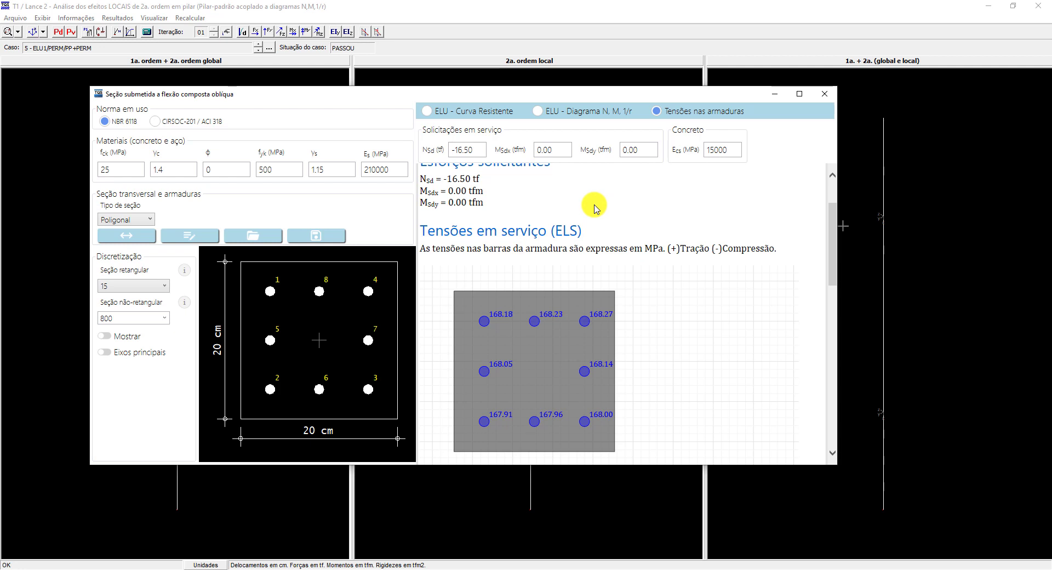
Step: Set the service moments MSdx and MSdy to 0.22 tfm and examine the resulting bar stresses
left_click_drag(558, 150, 516, 148)
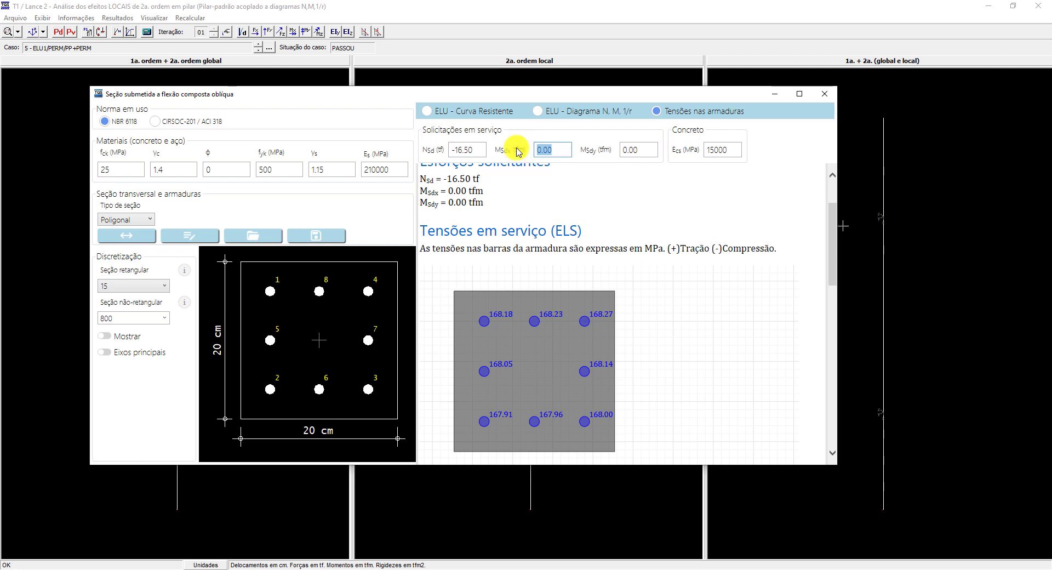
type("0.22")
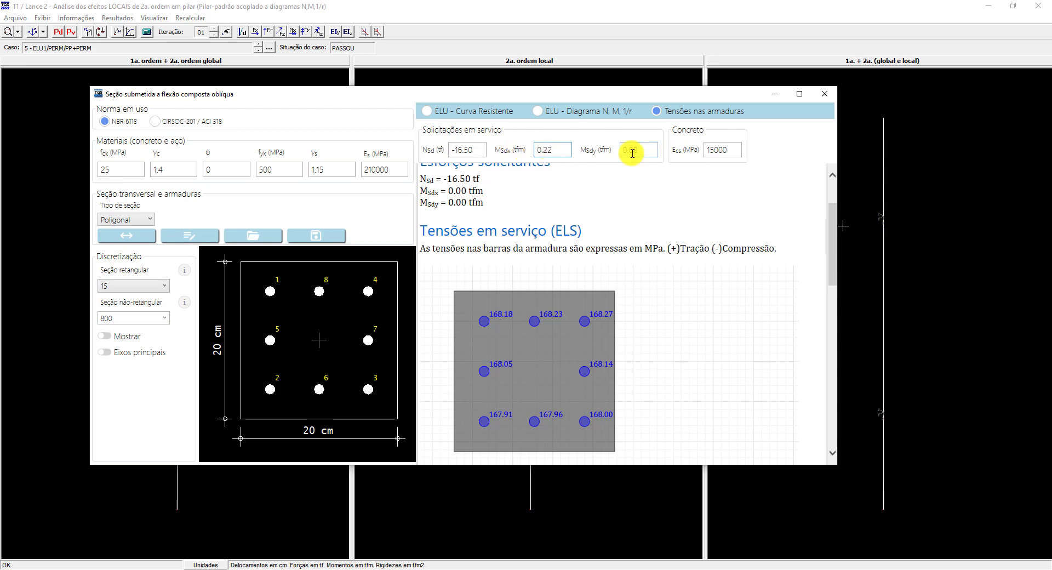
left_click_drag(630, 154, 591, 151)
type("0.22")
scroll(693, 311, "down", 1)
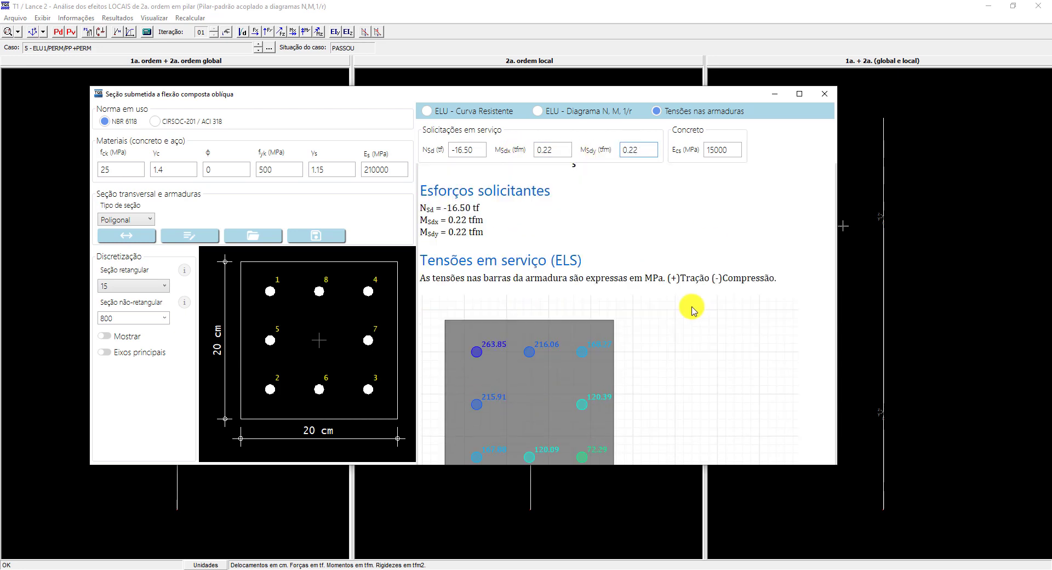